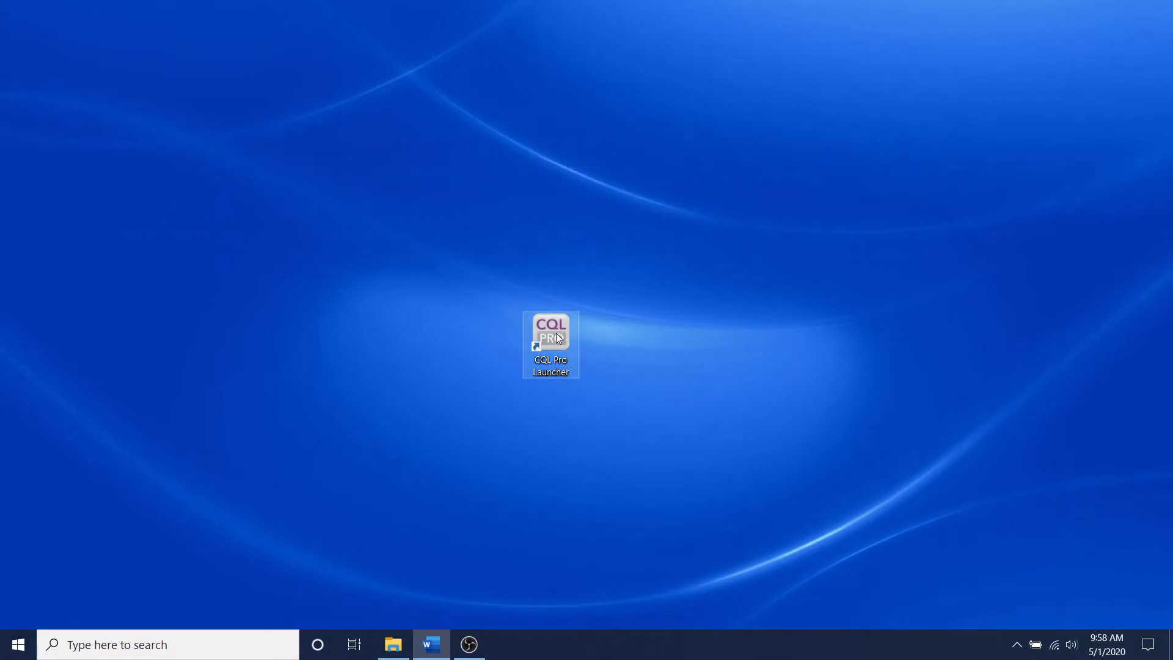
Step: Launch CQL Pro and open Print Manager's Print Label or Queue option
double_click(556, 333)
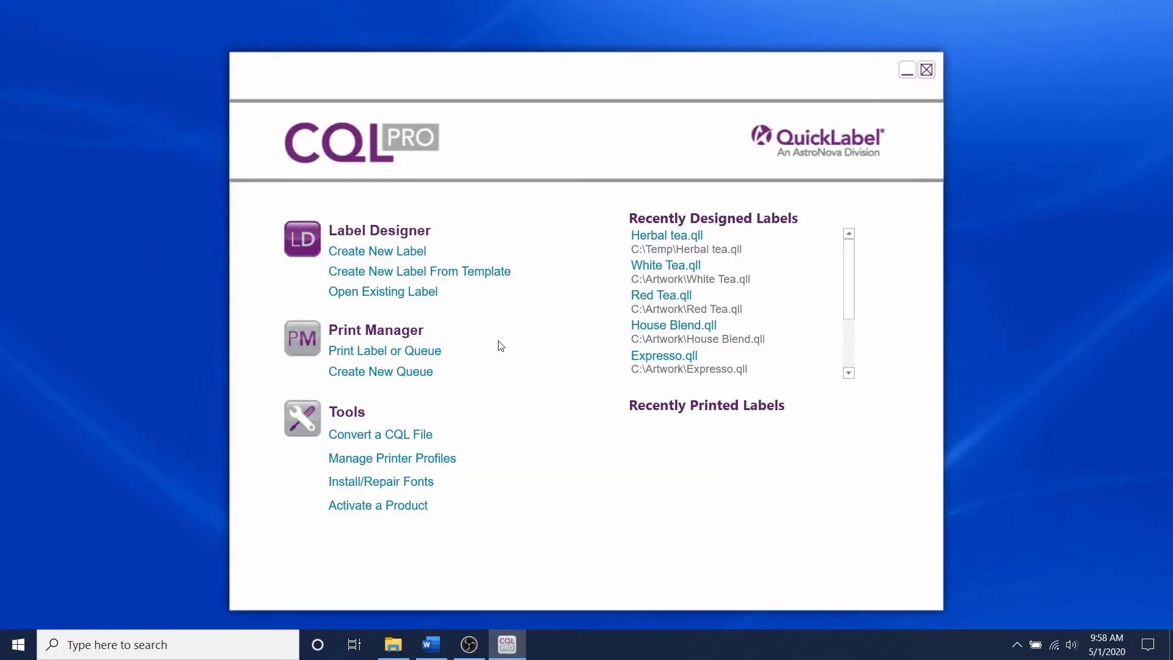
click(385, 351)
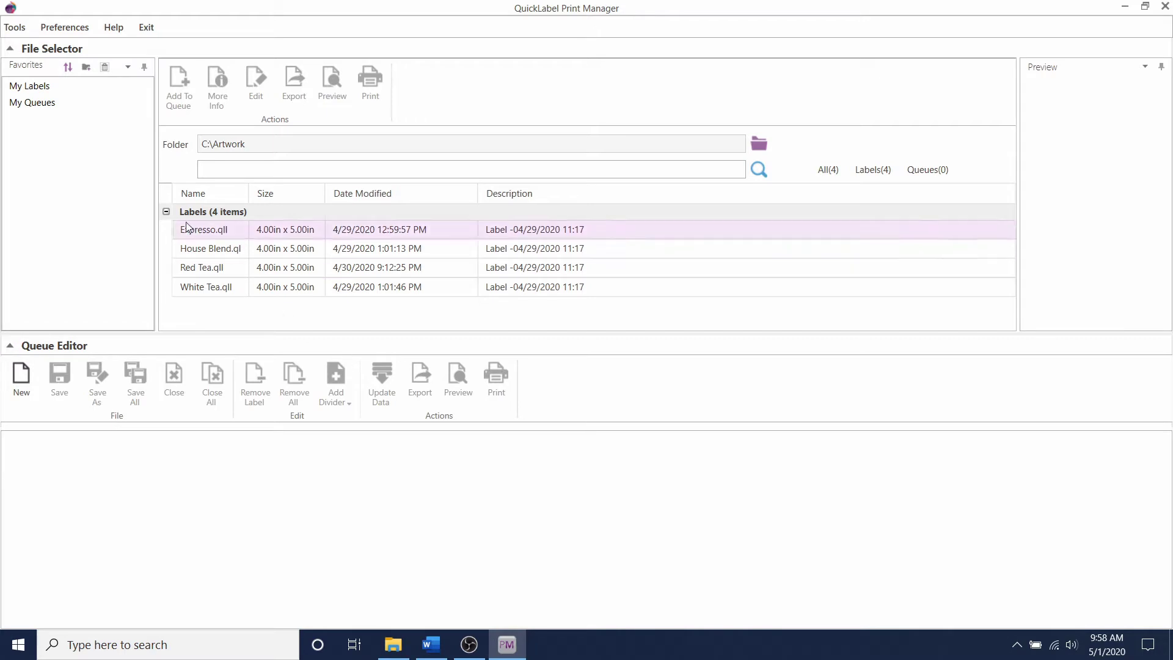
Step: Reconfirm C:\Artwork as the label folder and preview the Expresso.qll label
click(166, 211)
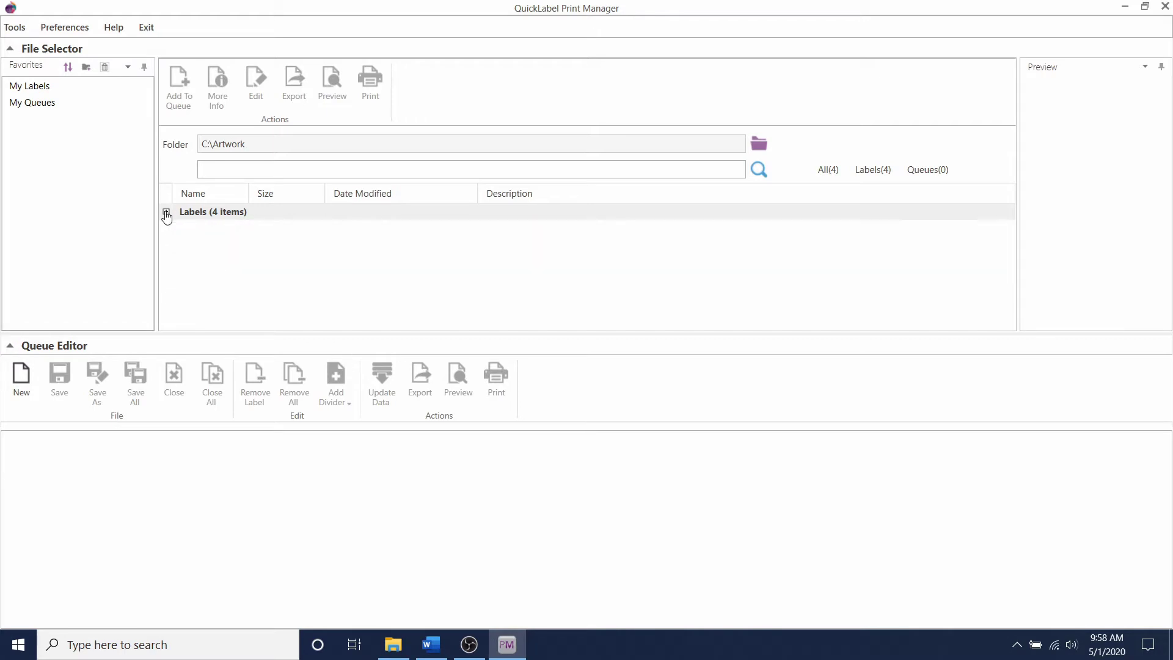
click(759, 144)
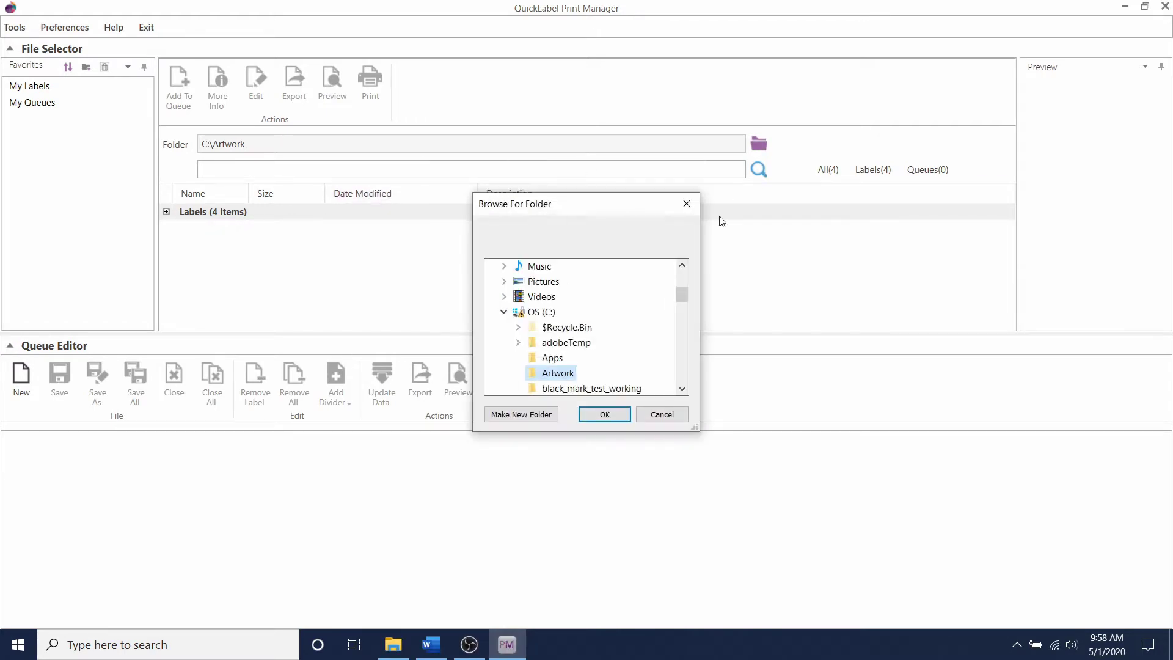
click(604, 414)
click(236, 231)
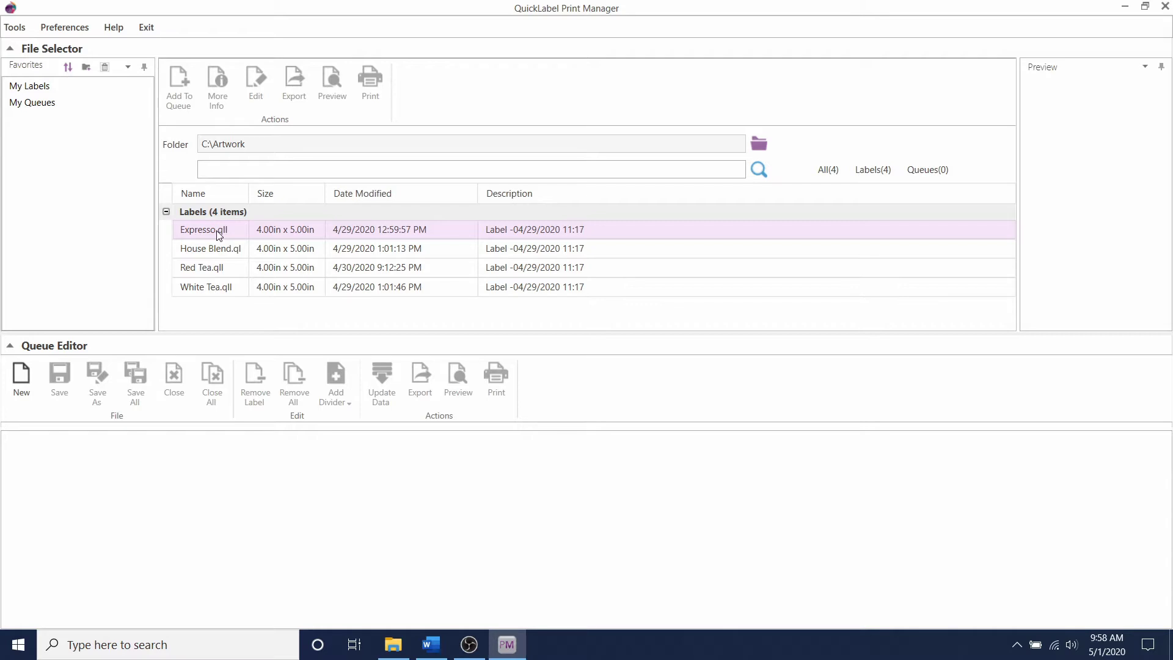
click(218, 235)
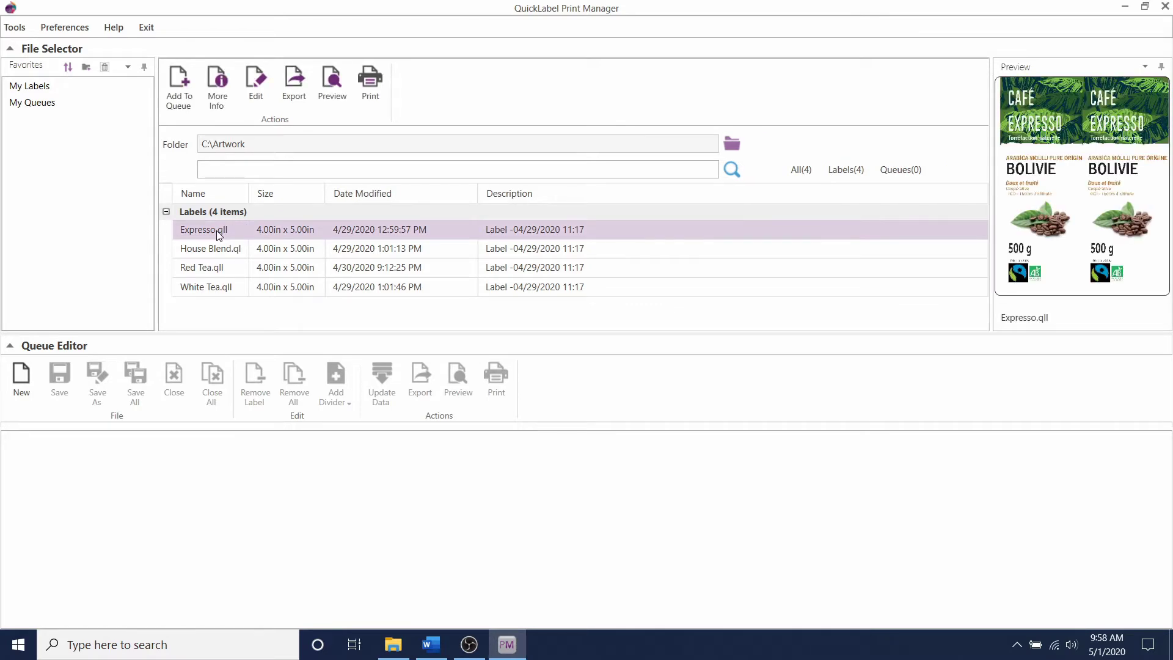
click(216, 248)
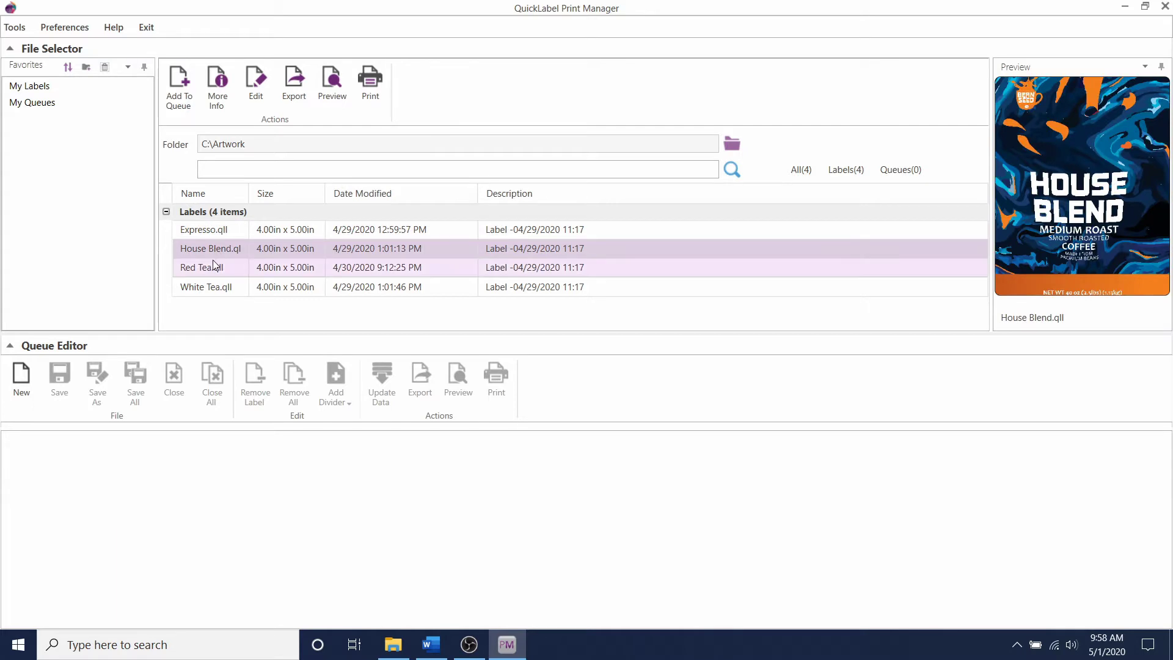
click(214, 268)
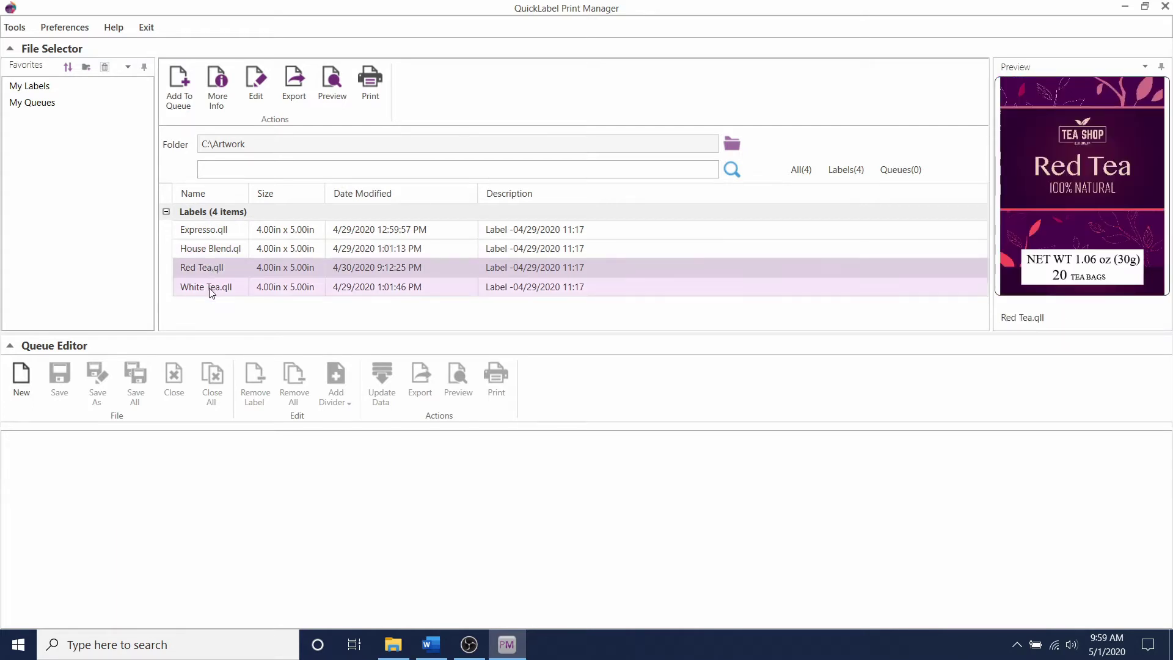
click(211, 291)
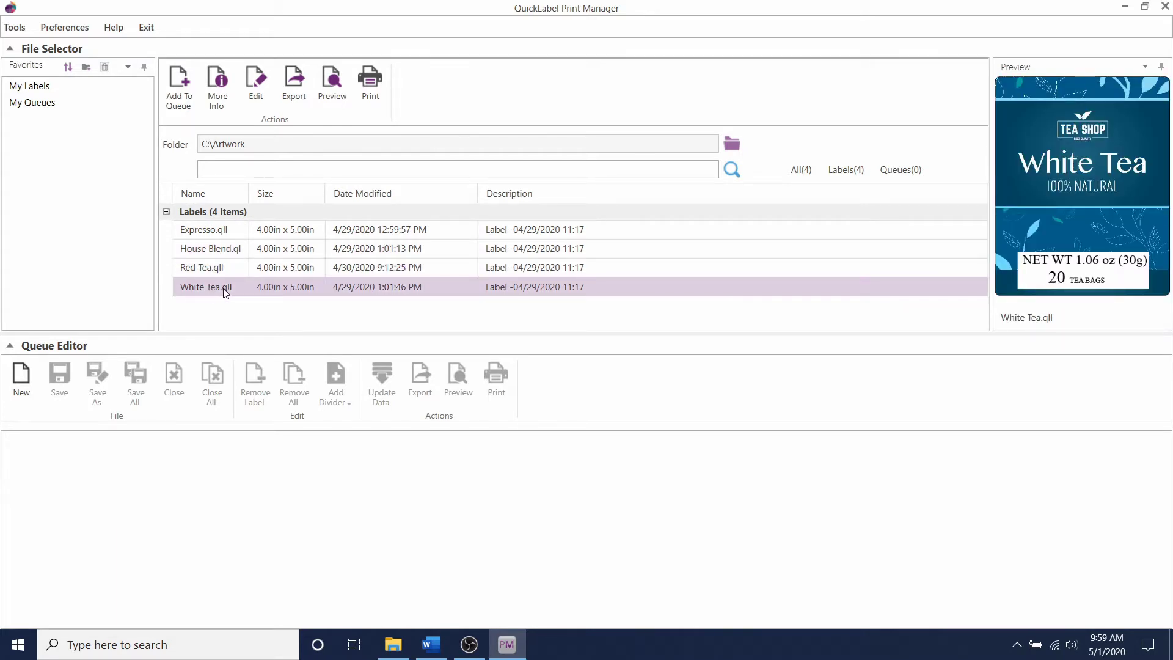
click(221, 230)
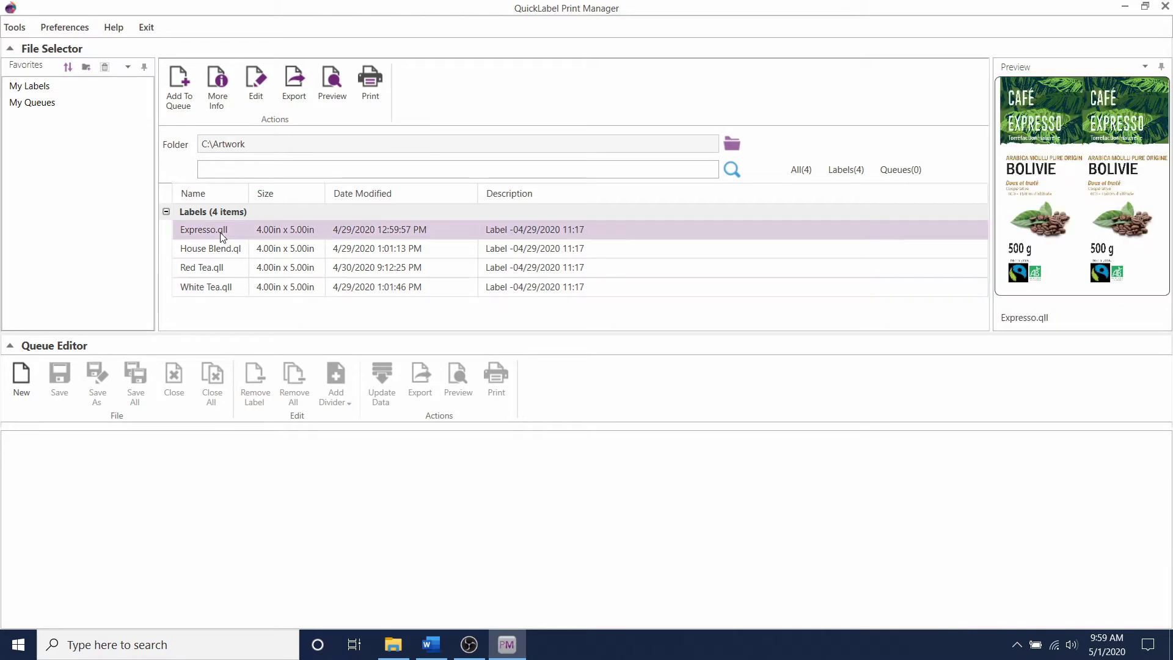
click(376, 87)
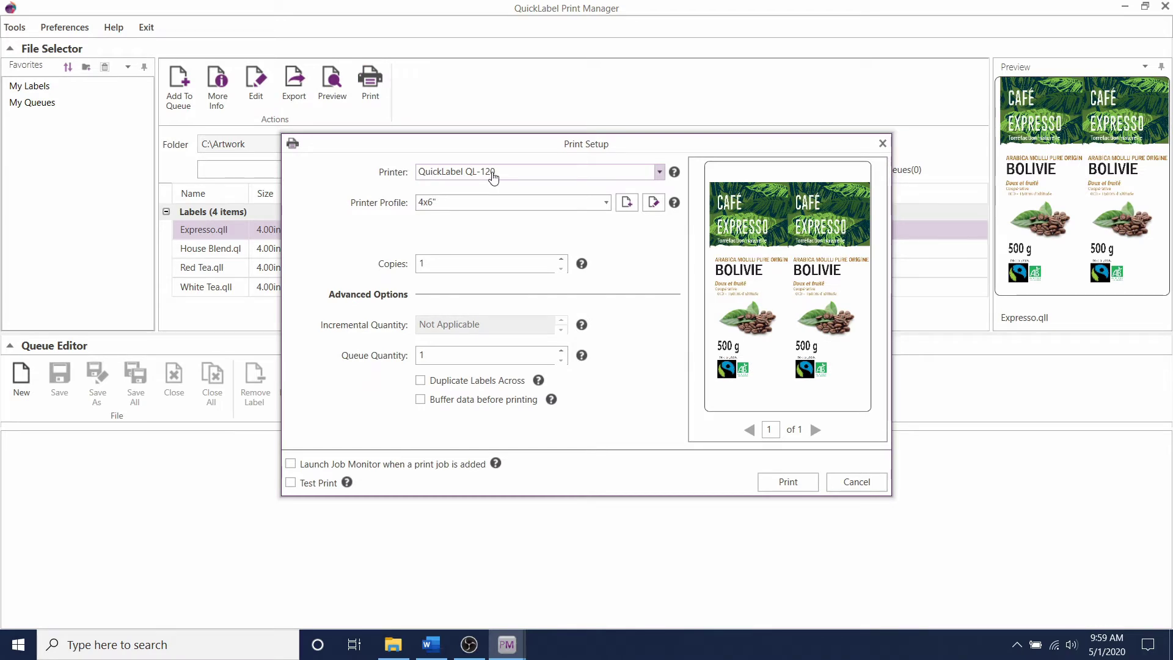
double_click(434, 263)
text(5)
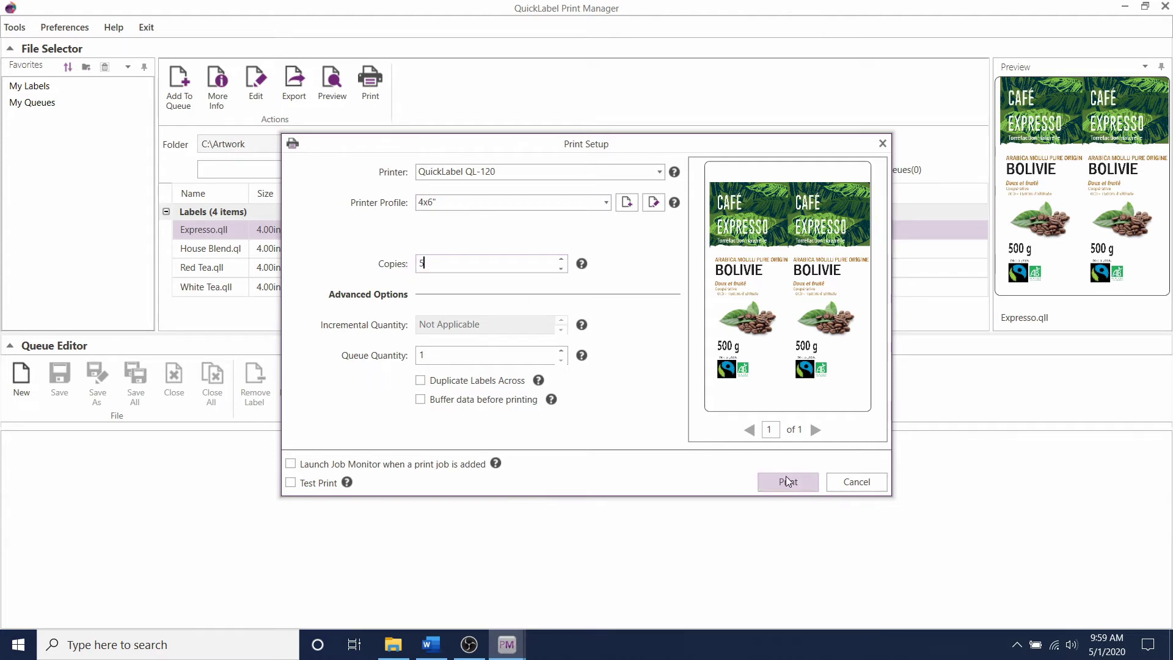
click(882, 146)
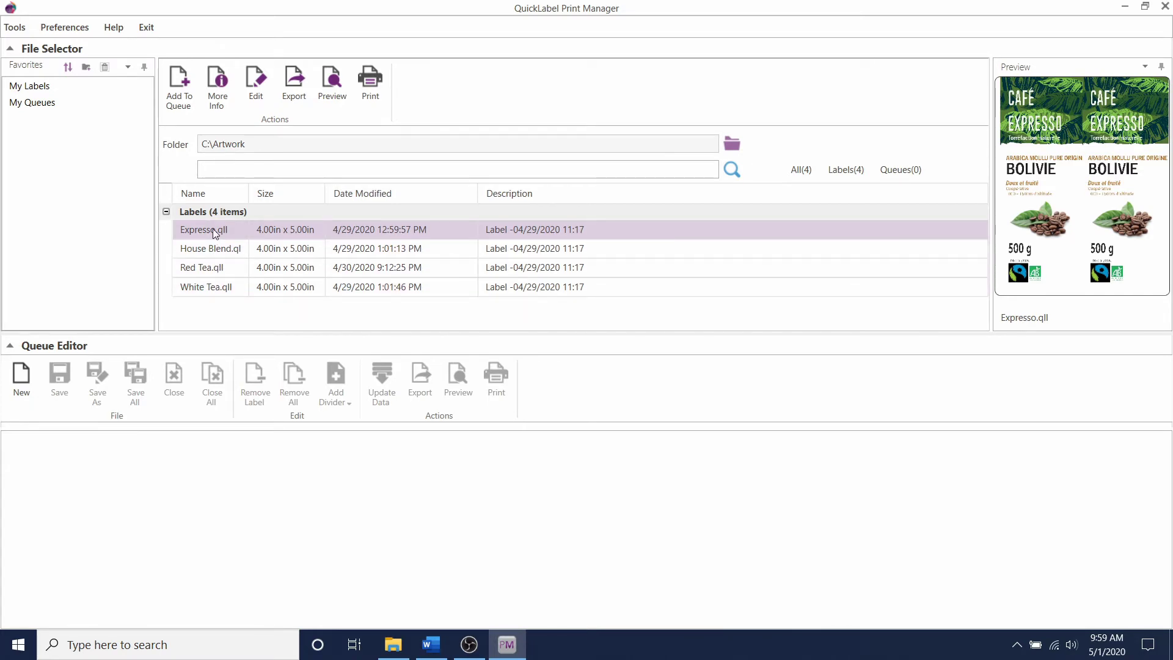
Step: Add Expresso, House Blend, Red Tea and White Tea to the untitled queue, one copy each
drag(213, 233, 128, 460)
click(113, 504)
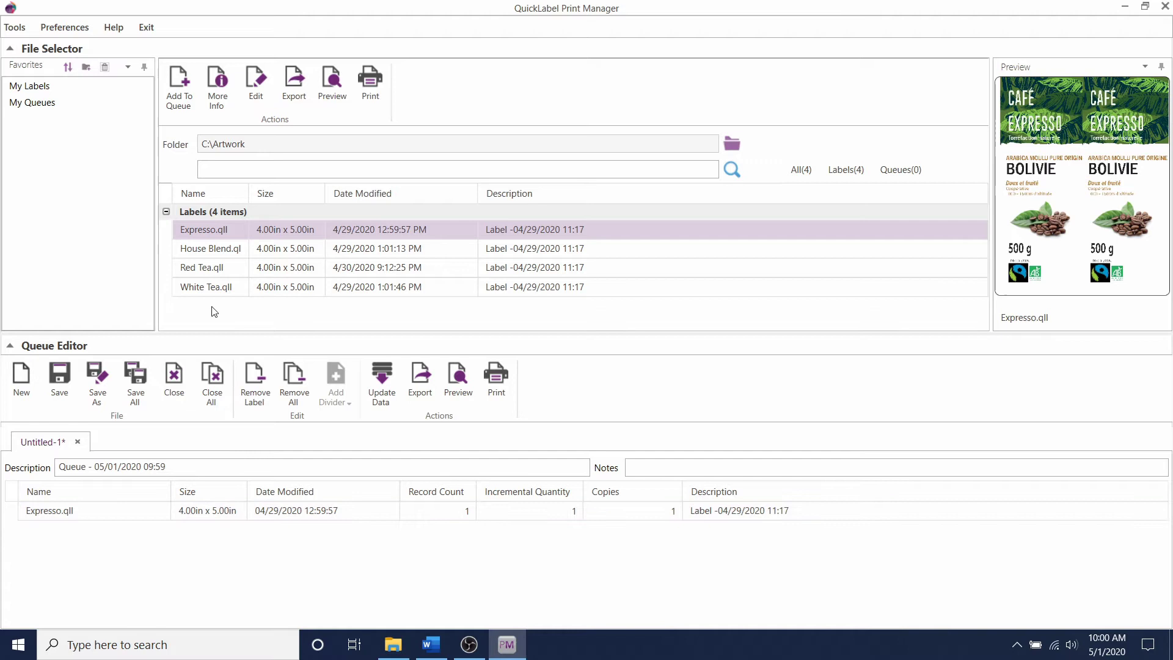
click(212, 252)
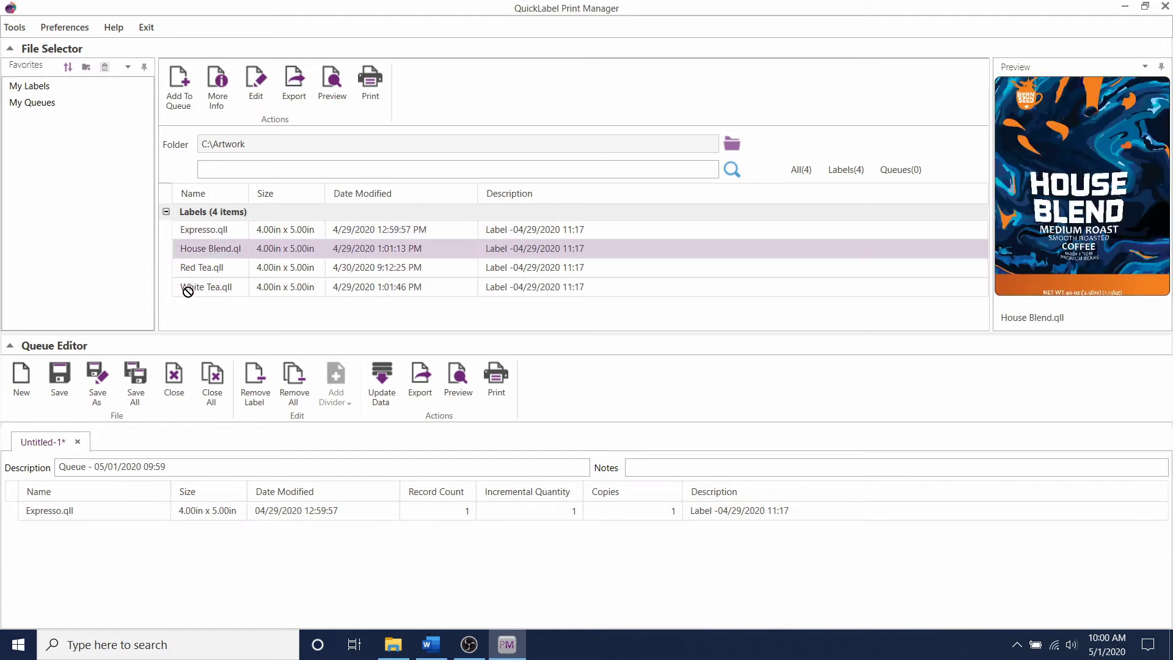
drag(213, 252, 103, 534)
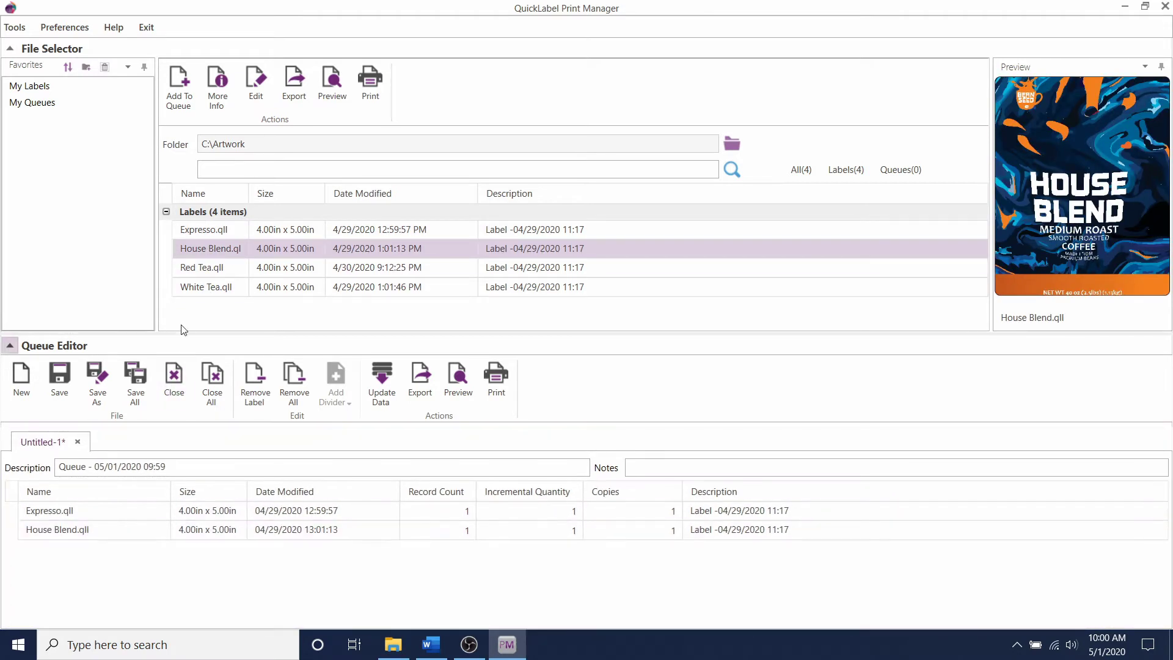
drag(204, 269, 104, 549)
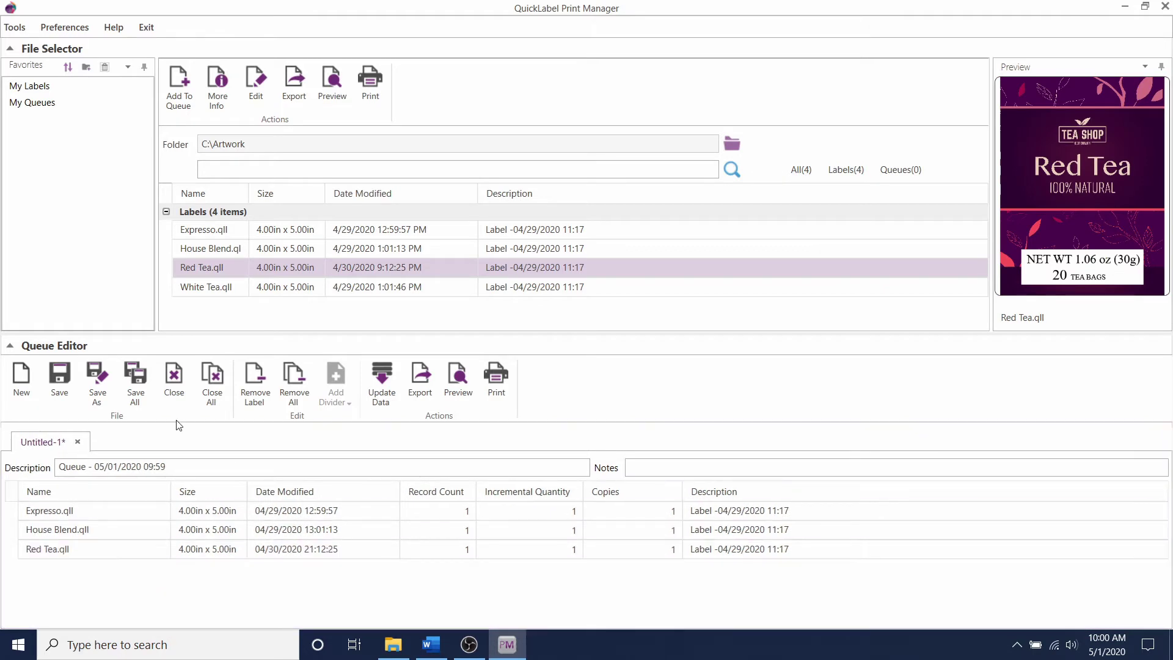
drag(205, 287, 108, 572)
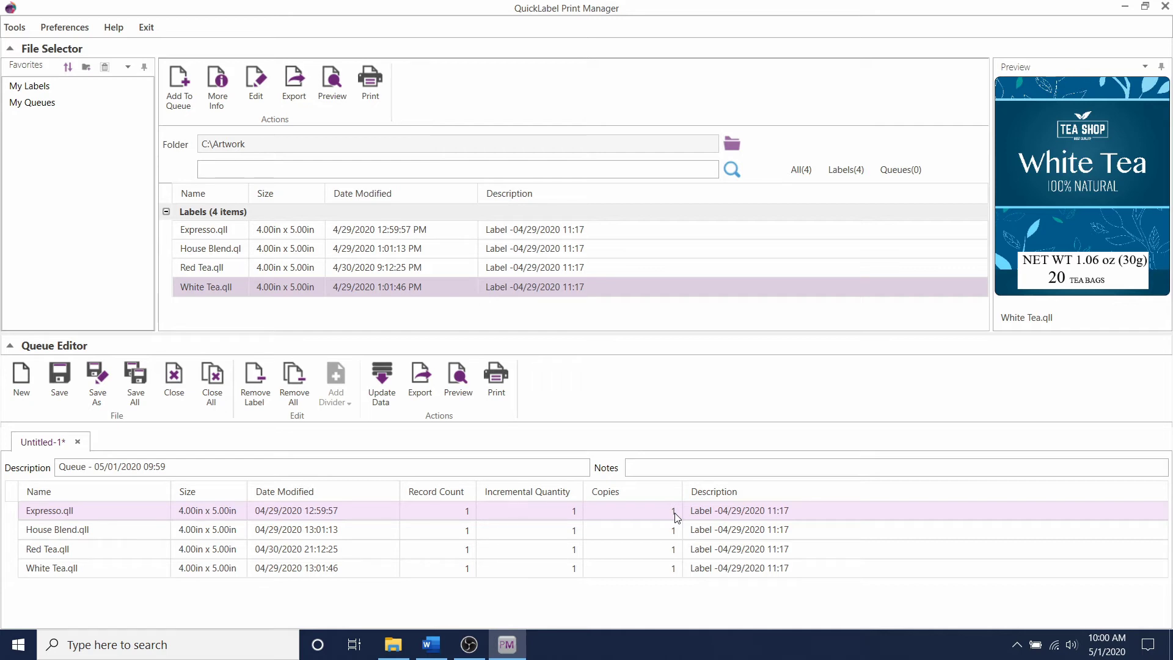
Step: Set House Blend to 4 copies and Red Tea to 2, then open the 8-page queue print setup
click(674, 532)
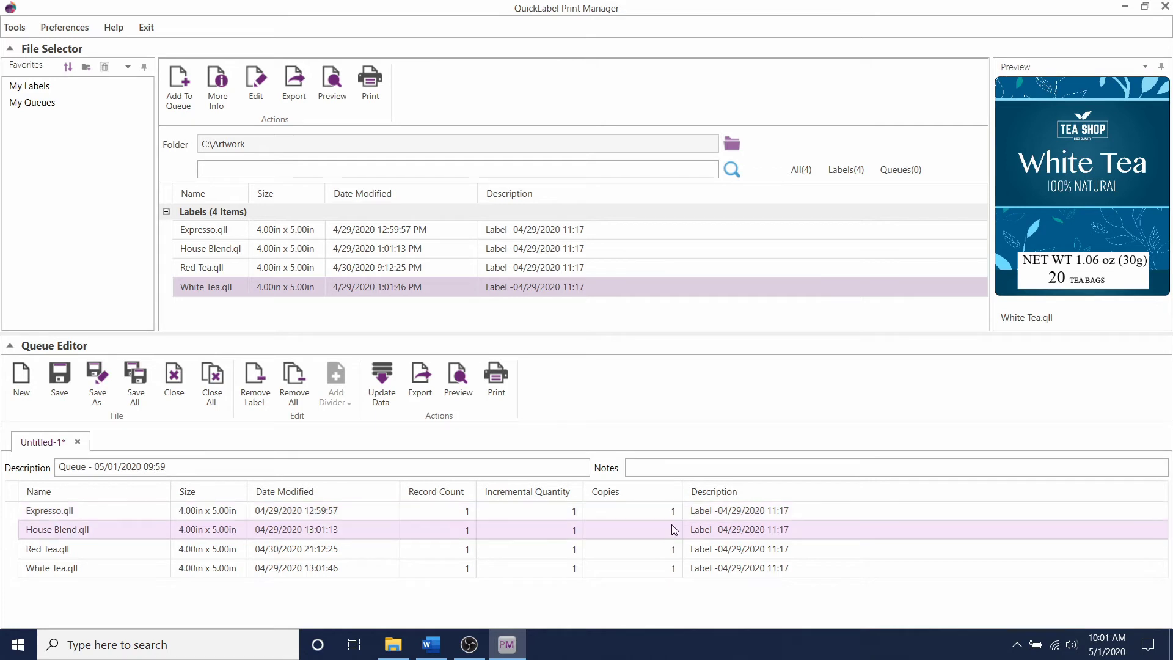
text(4)
click(663, 555)
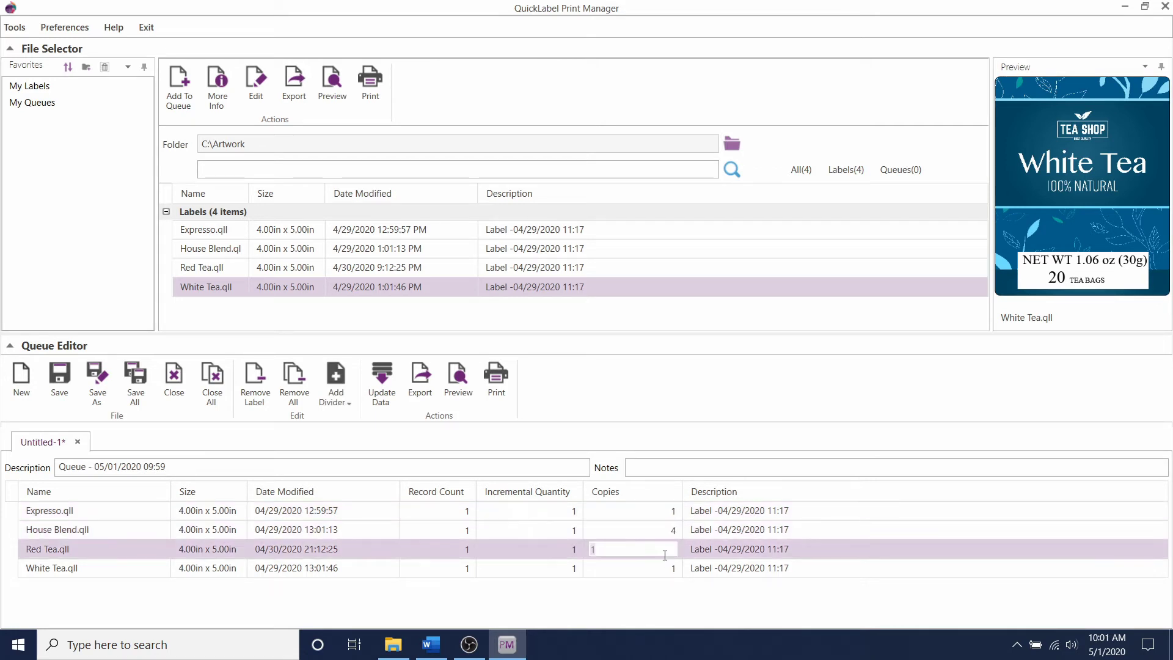
text(2)
click(663, 569)
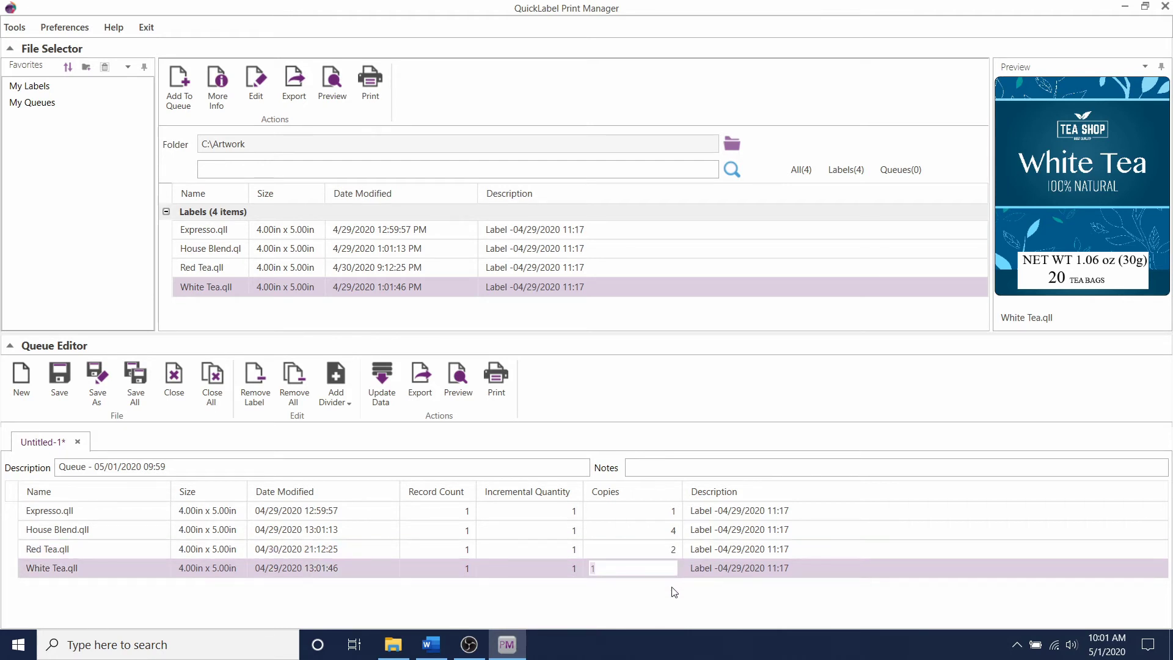
click(673, 592)
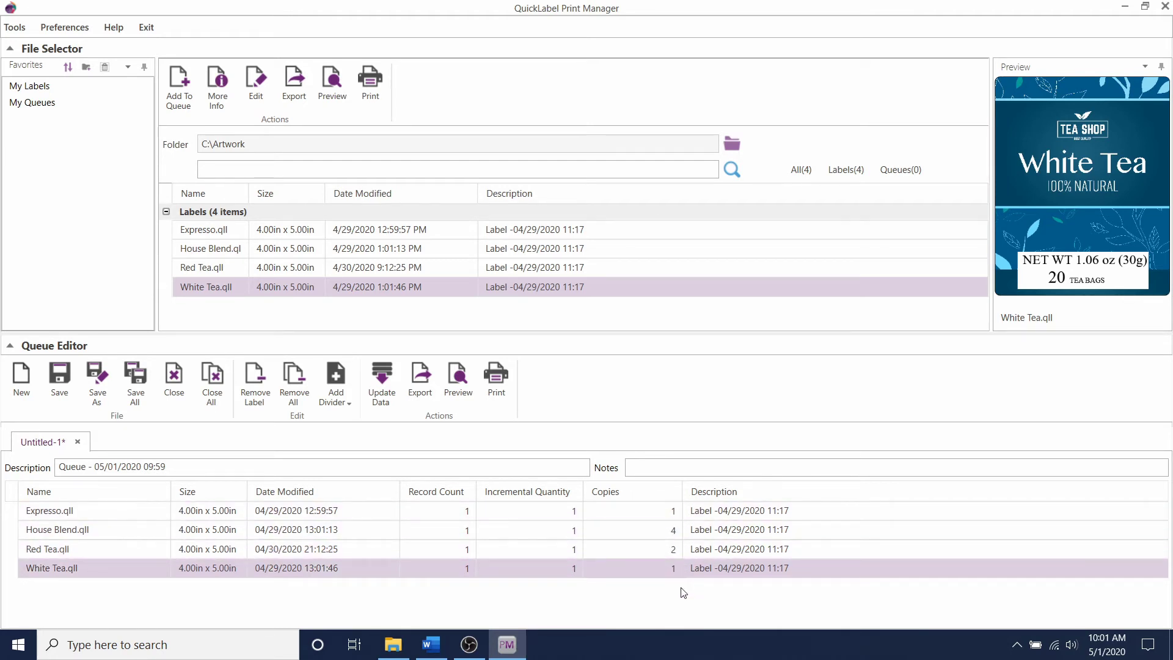
click(502, 382)
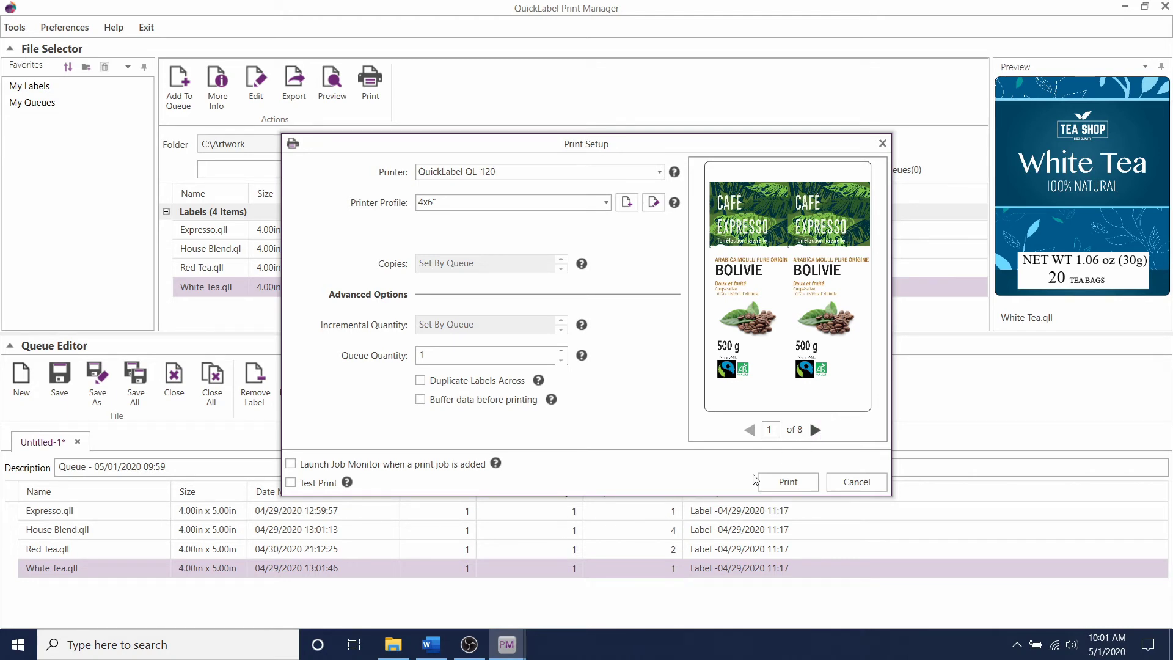
Step: Page the queue preview from House Blend to Red Tea, then close Print Setup without printing
click(814, 429)
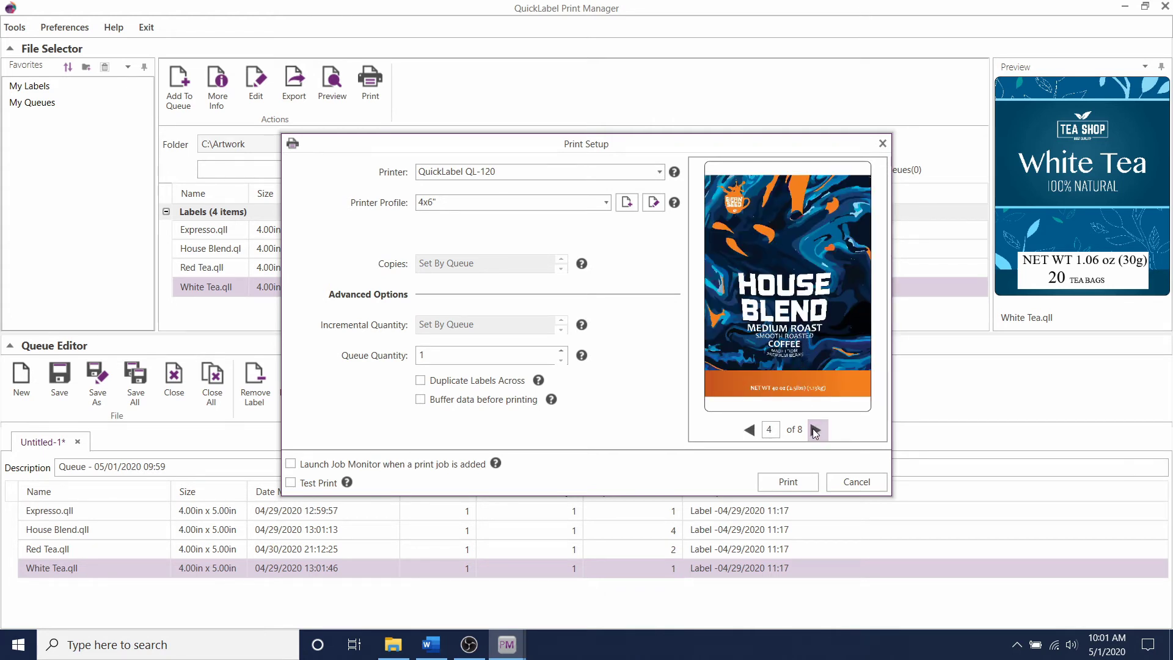
click(814, 429)
click(814, 429)
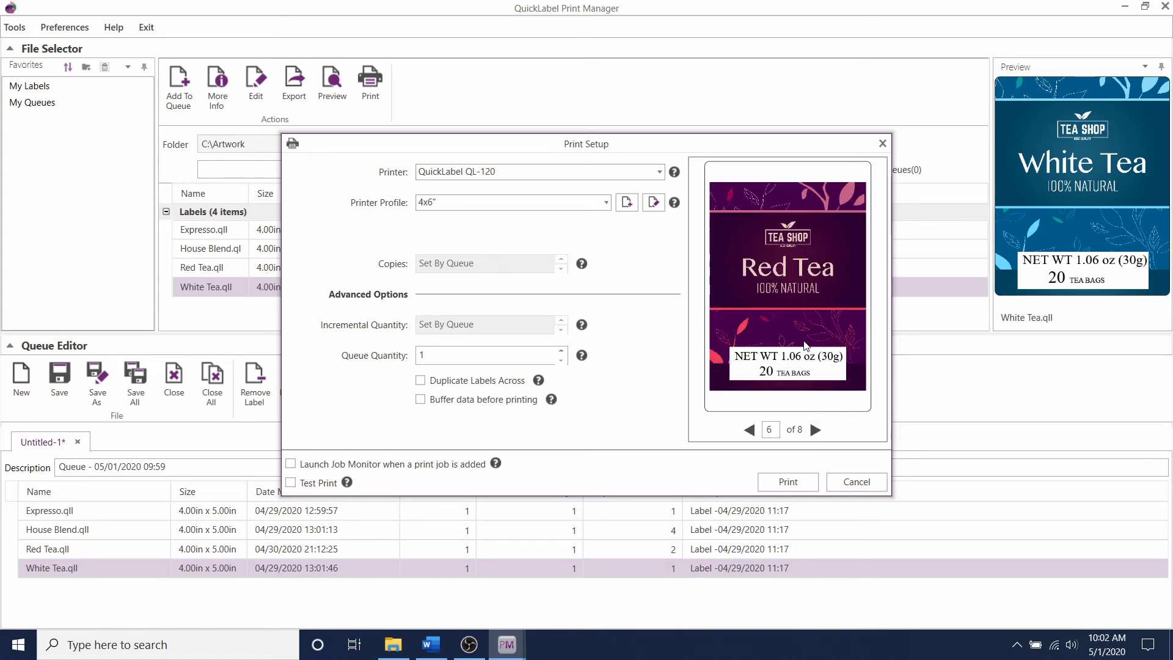
click(883, 145)
click(582, 511)
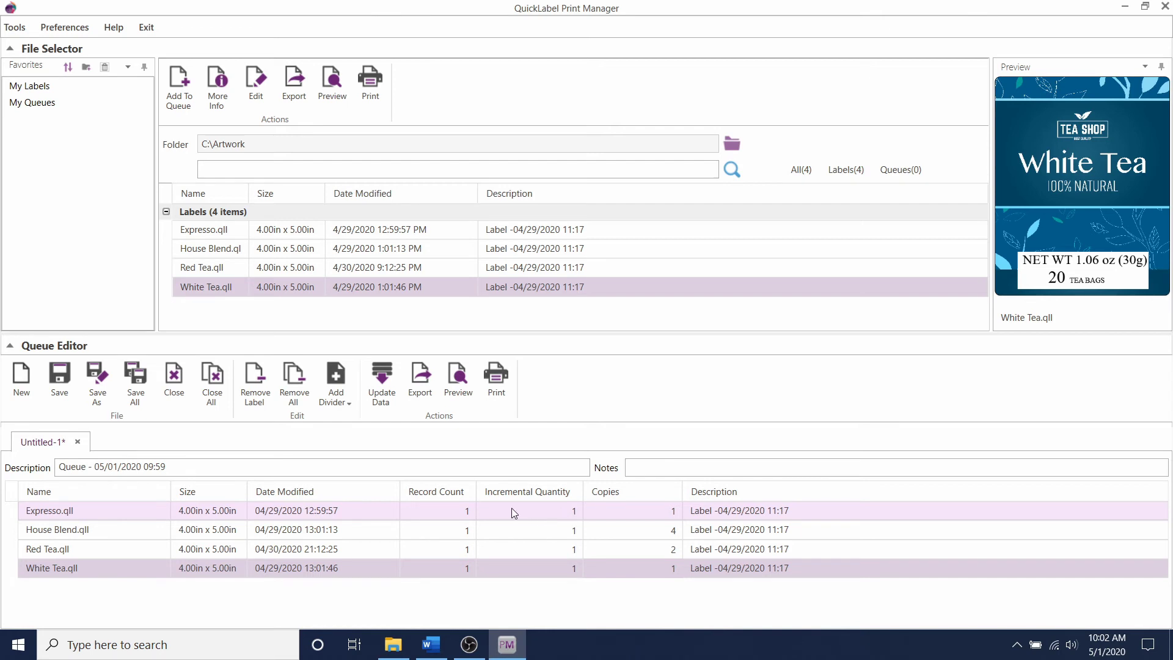
Step: Select the Expresso queue row and show the Add Divider options
click(511, 508)
click(567, 510)
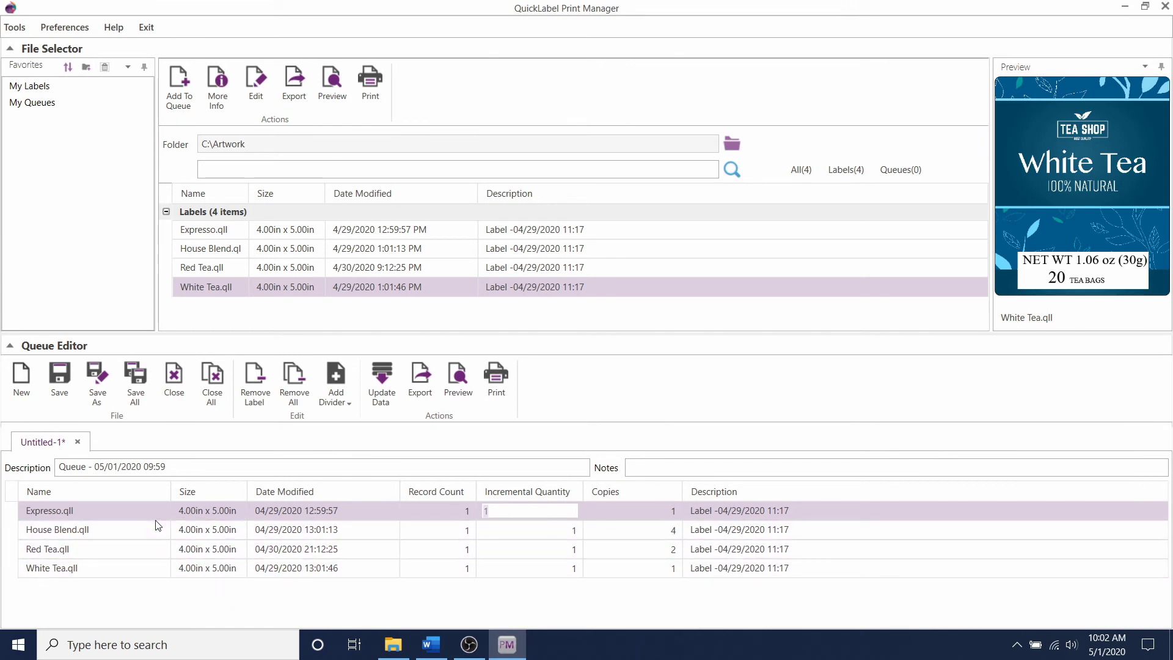
click(336, 397)
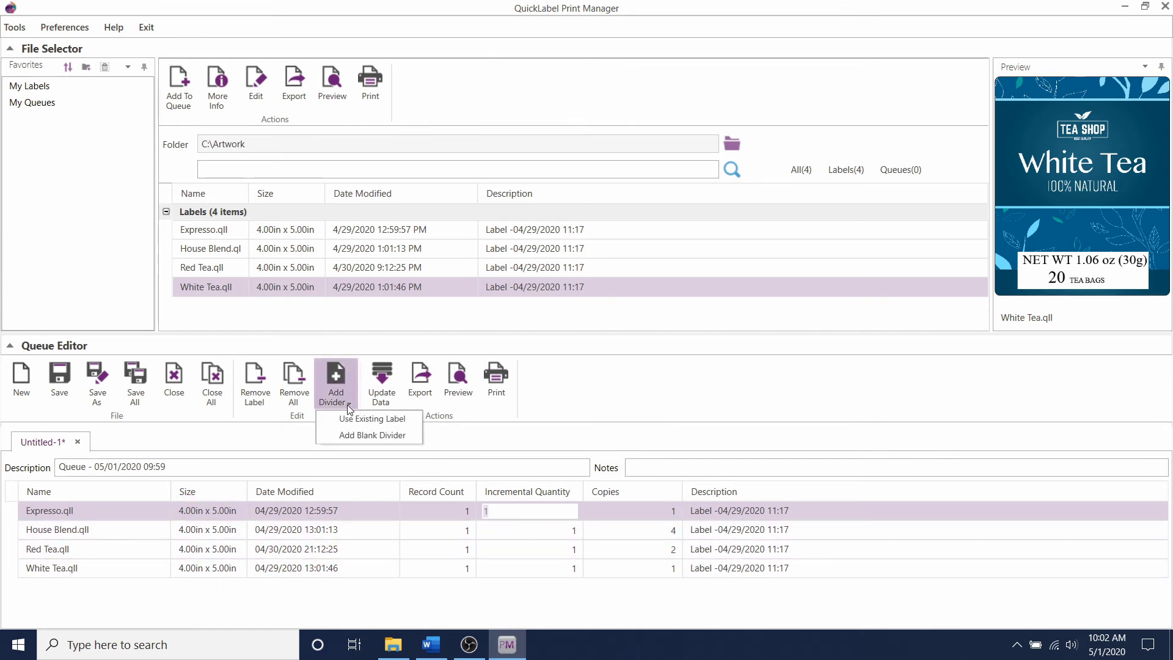
Step: Insert blank dividers after the Expresso and House Blend queue entries
click(364, 438)
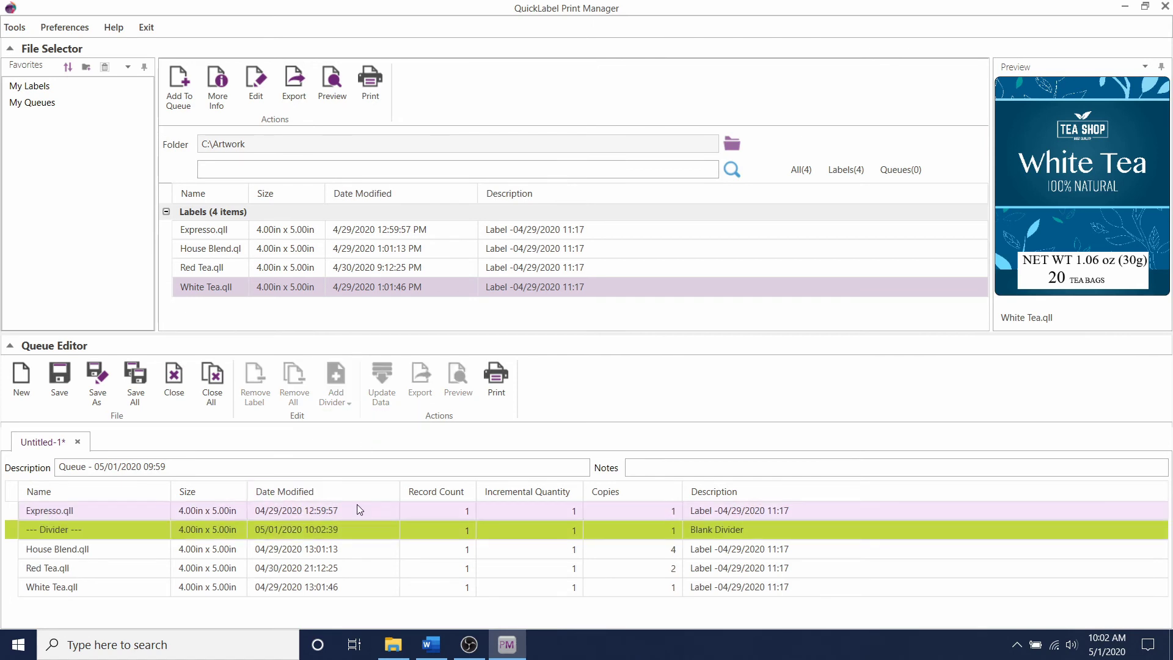
click(259, 532)
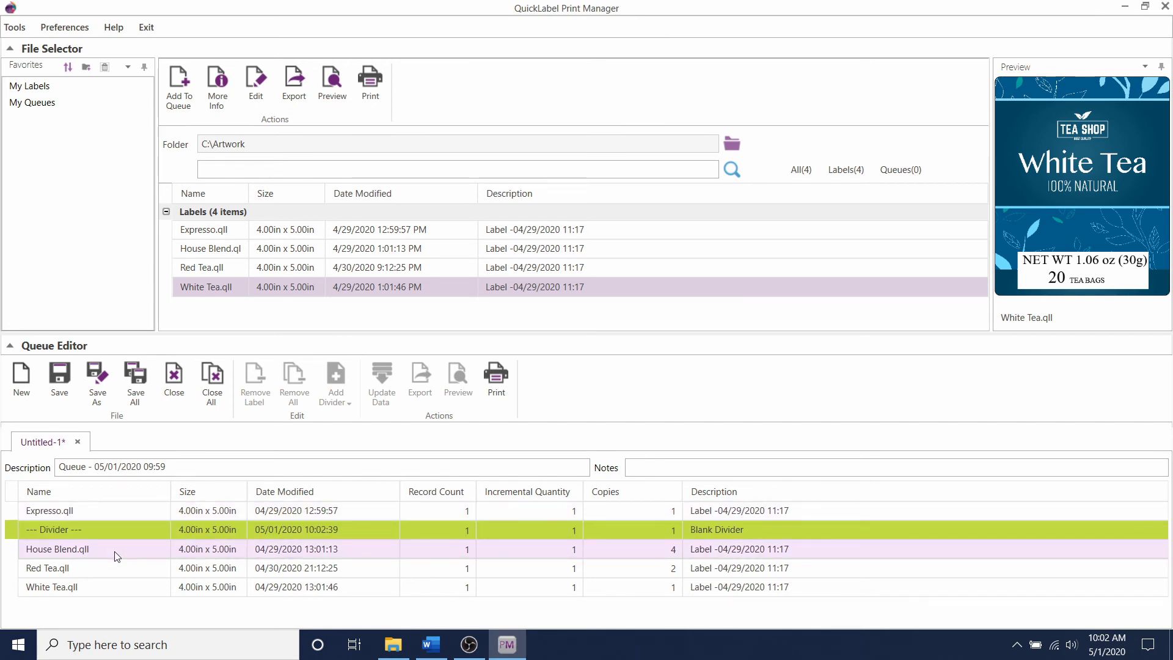
click(335, 384)
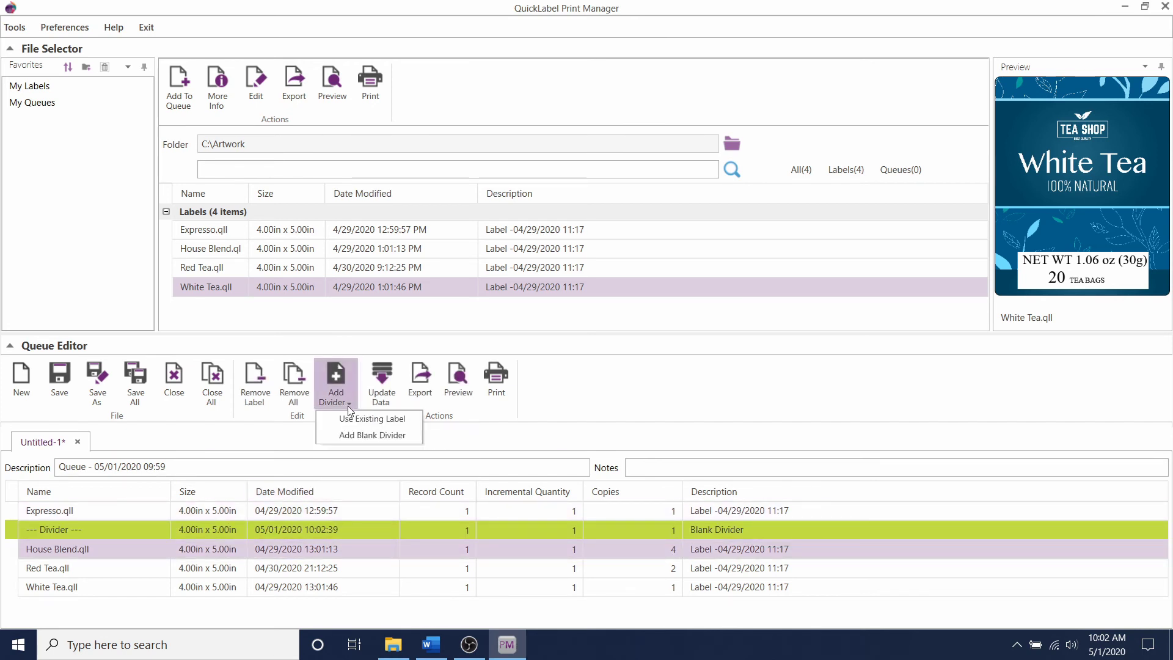
click(372, 435)
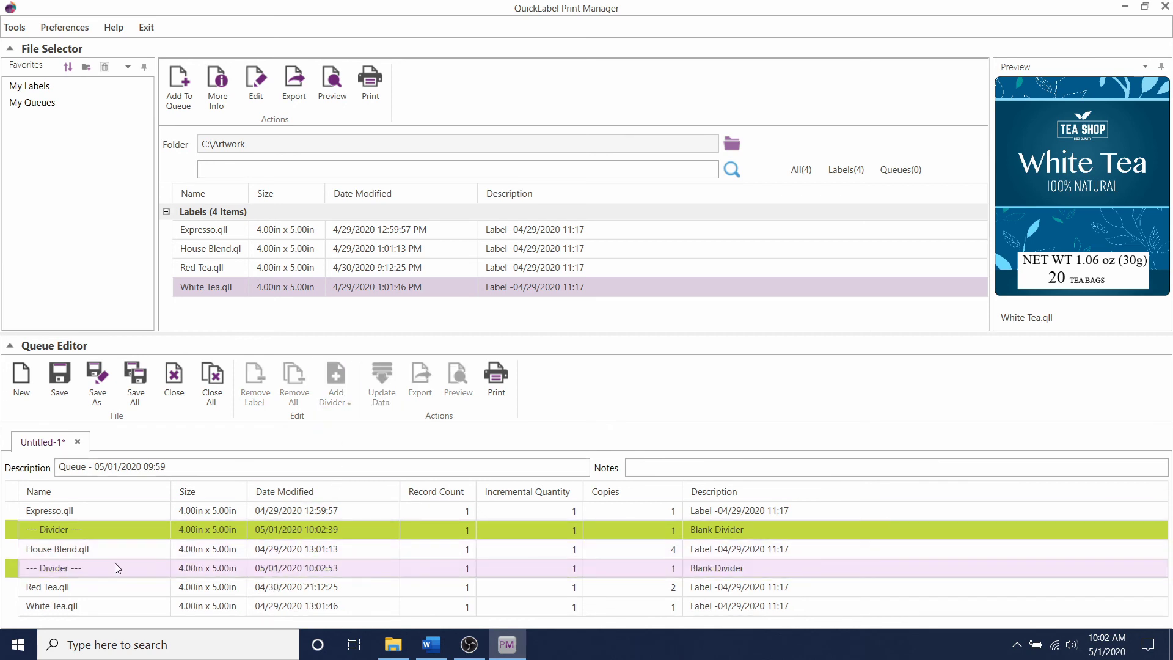
Step: Add a blank divider after Red Tea and select the divider following House Blend
click(86, 587)
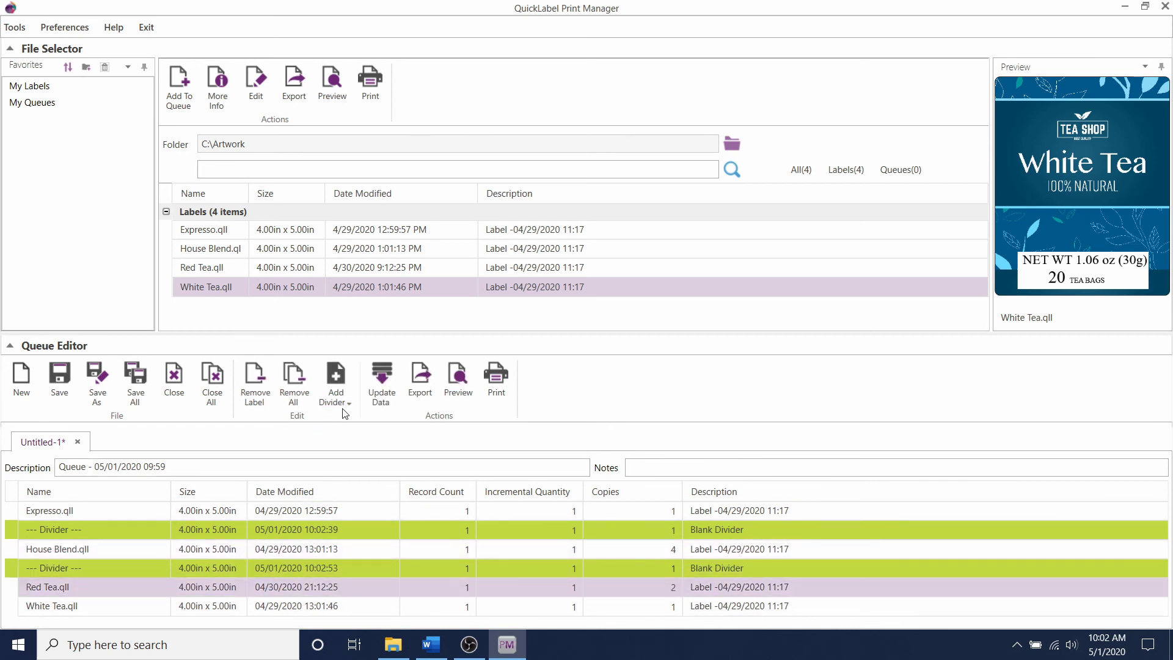
click(336, 383)
click(345, 434)
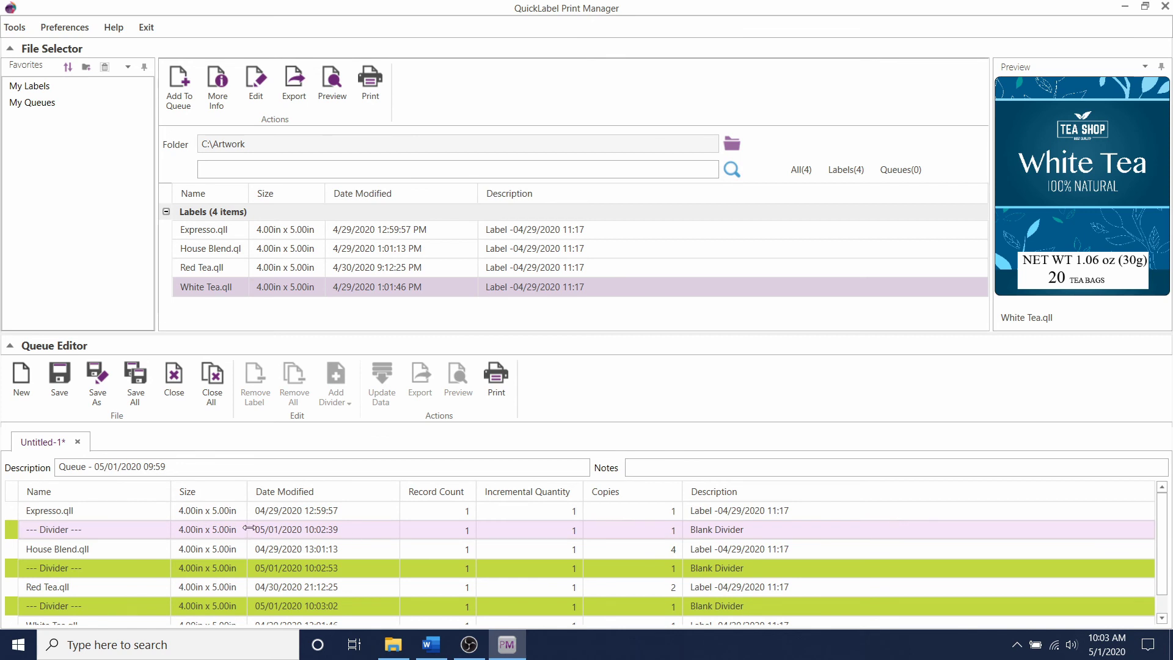
click(271, 587)
click(323, 568)
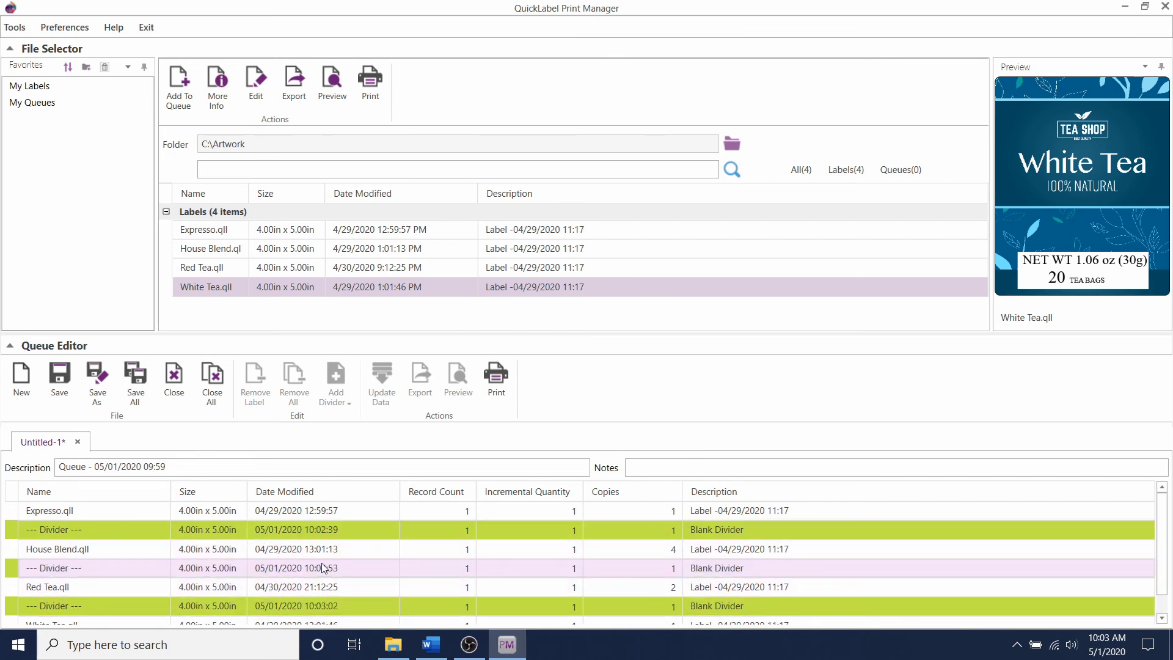